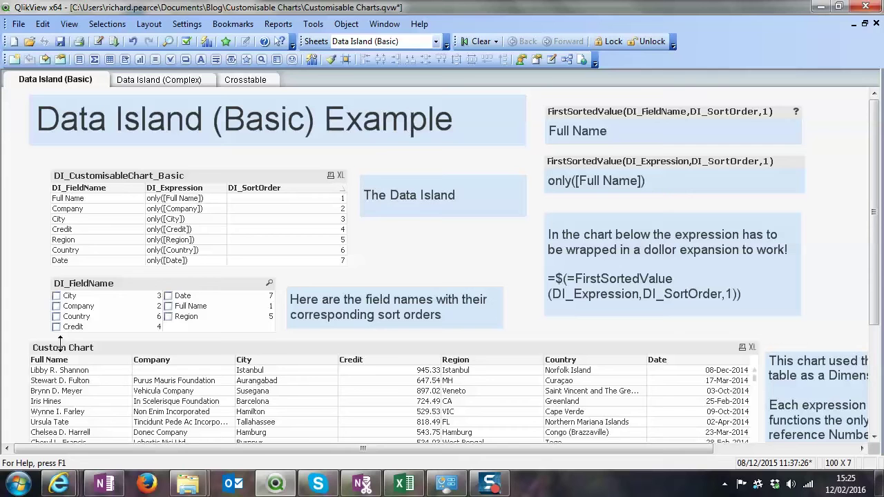
- Select City, add Full Name and Region, then remove them to leave City alone
left_click(56, 296)
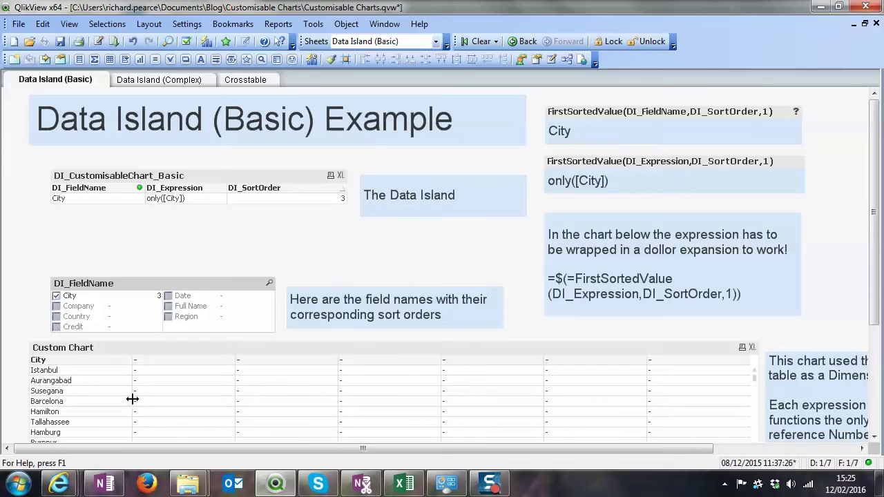
left_click(168, 306)
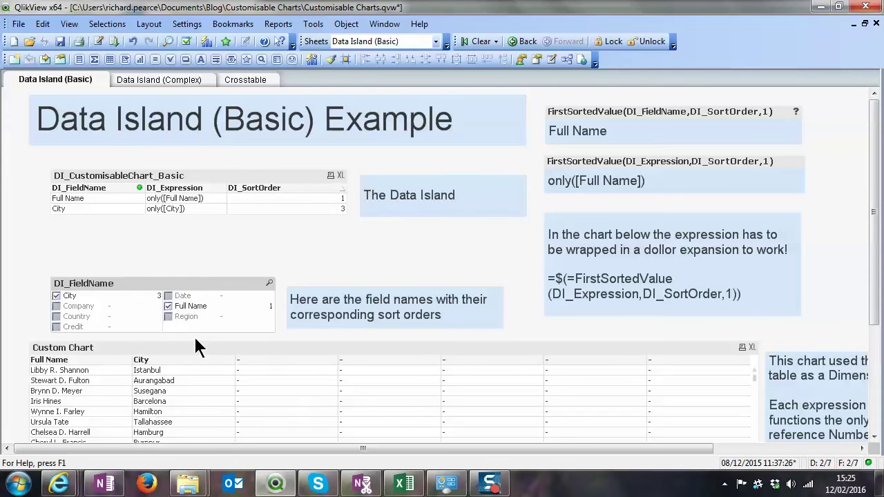
left_click(170, 318)
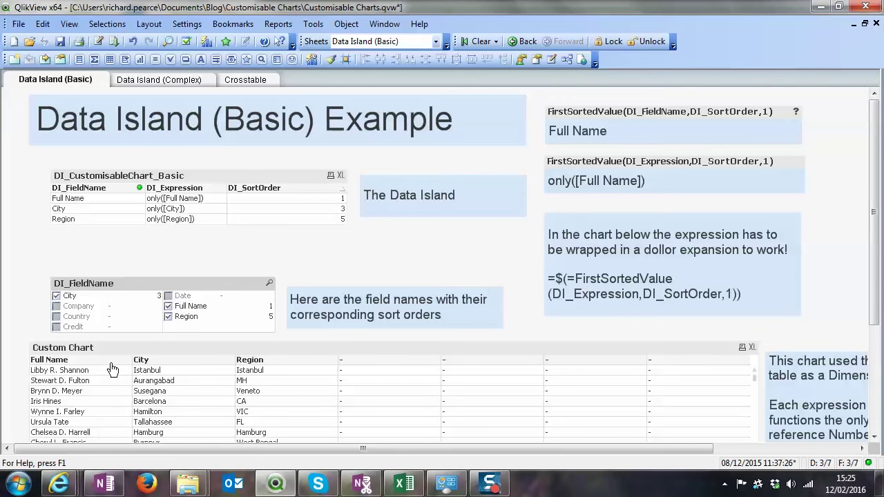
left_click(169, 317)
left_click(168, 306)
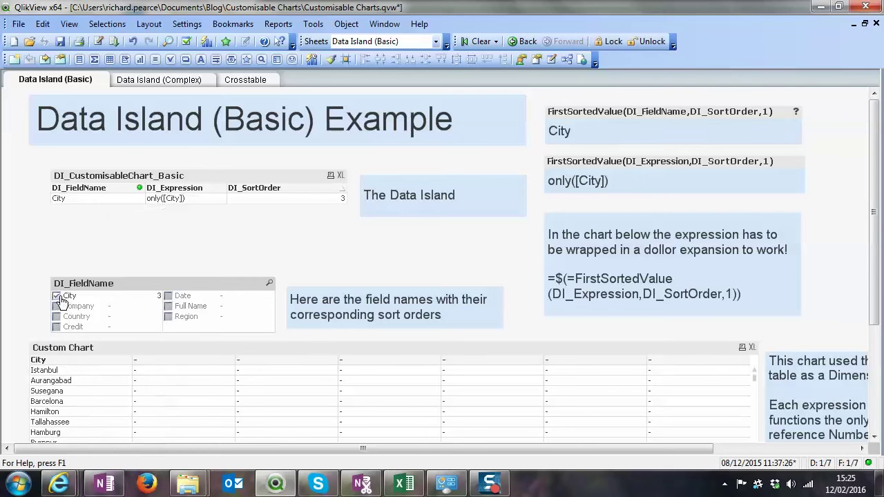
- Clear City, show Date alone, then settle on City as the only chart column
left_click(56, 296)
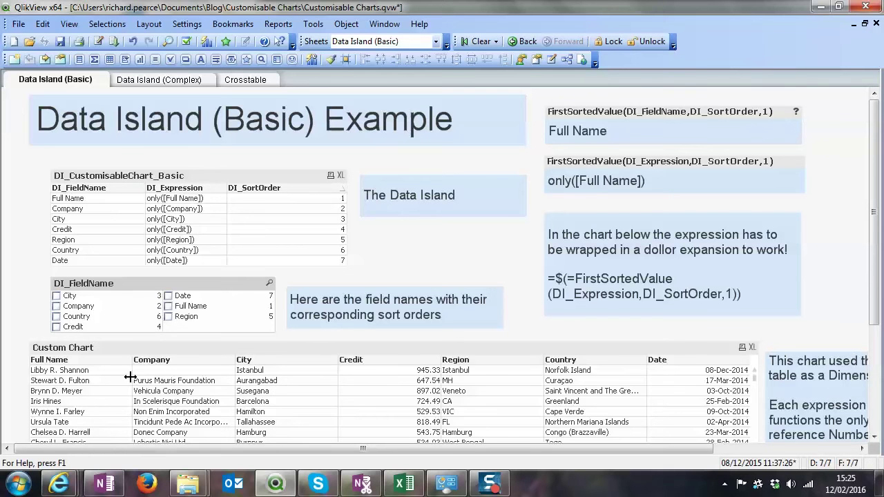
left_click(169, 297)
left_click(169, 296)
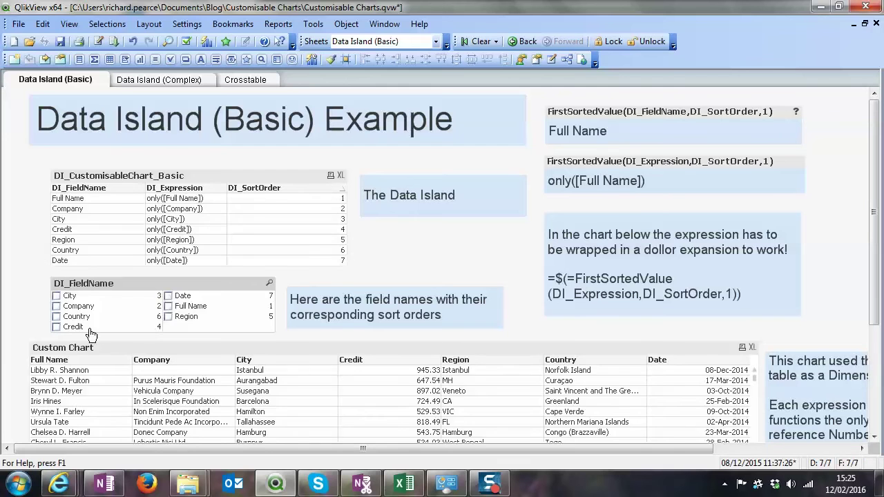
left_click(57, 296)
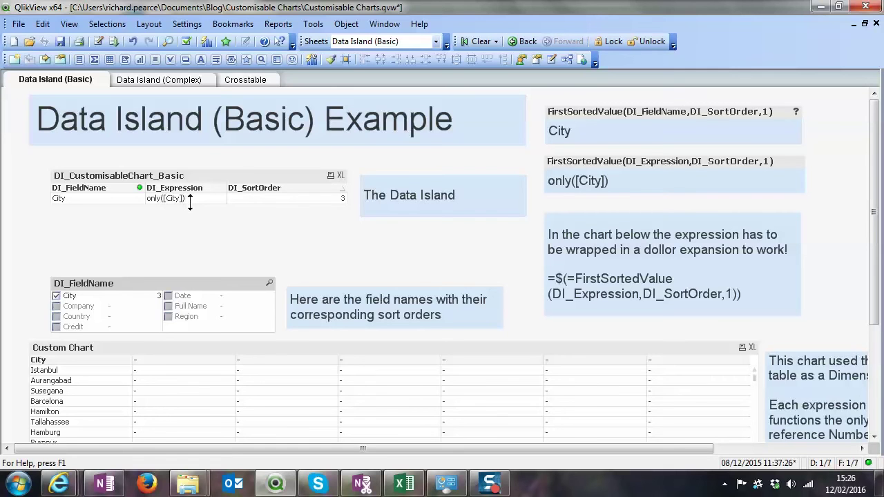
- Clear all selections and open the Custom Chart's Properties, showing %DistinctKey as the only dimension
key("ctrl+shift+d")
scroll(328, 292, "down", 1)
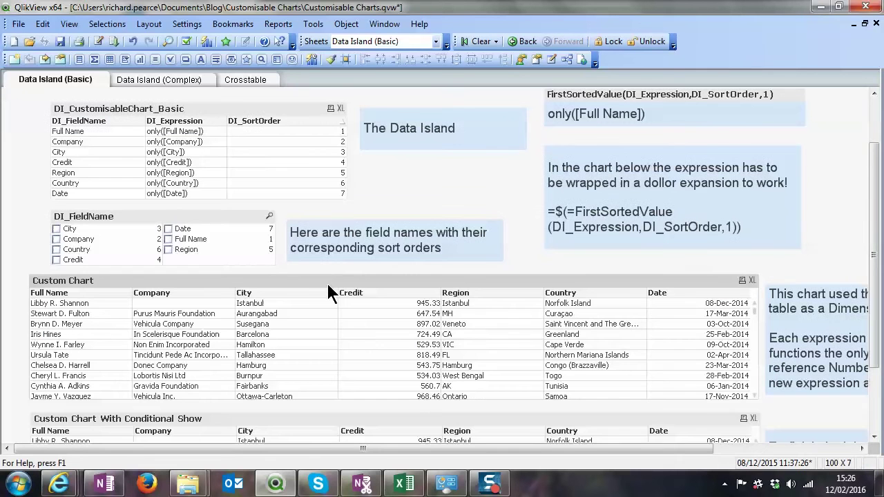
right_click(332, 280)
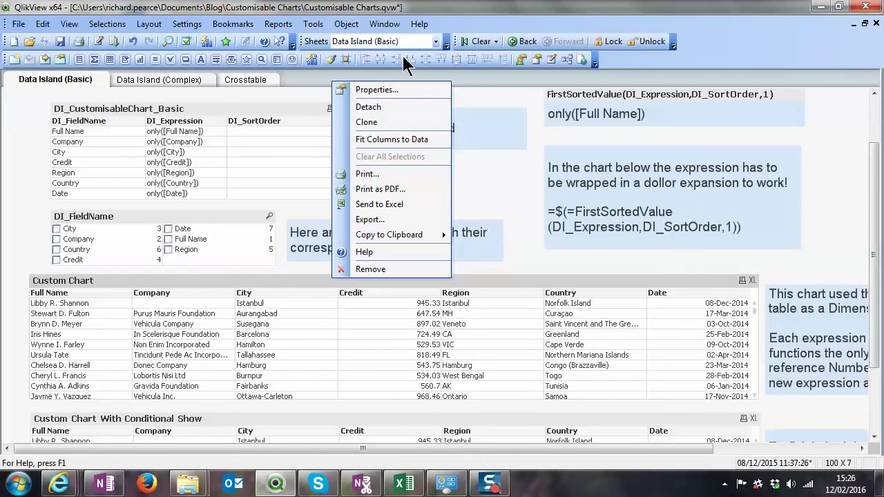
left_click(377, 90)
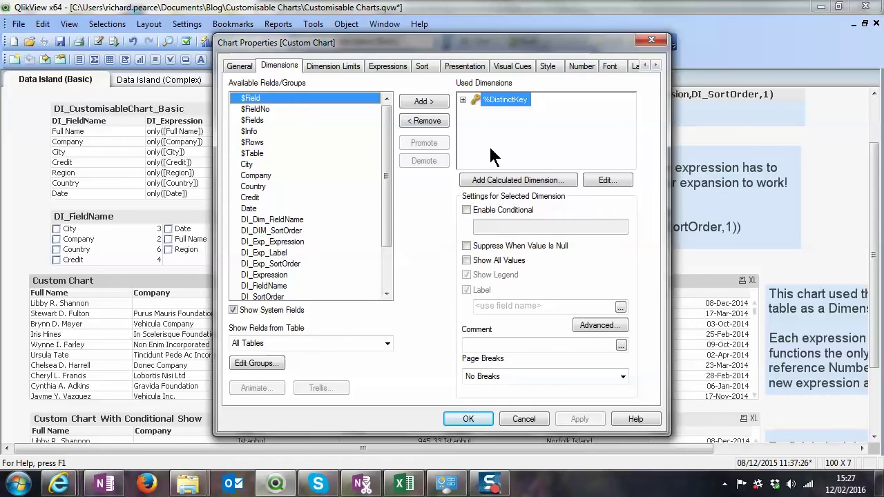
- Show the chart's Expressions tab and step through all seven FirstSortedValue expressions
left_click(386, 69)
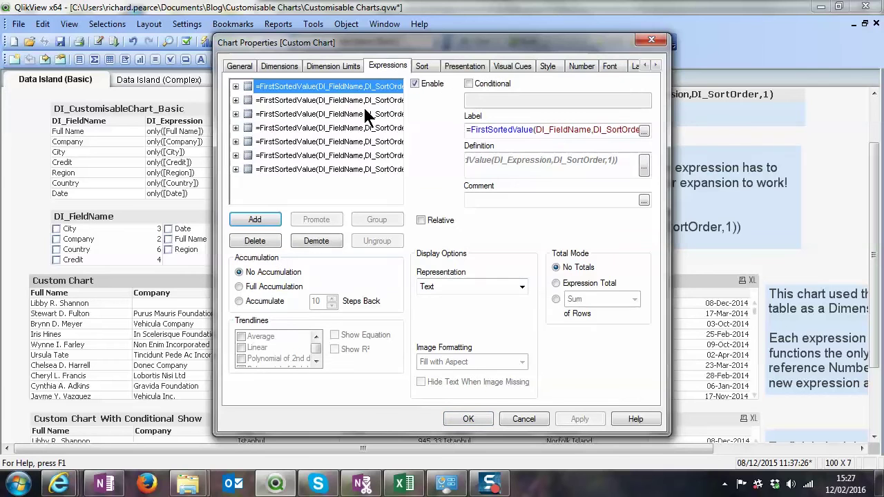
left_click(349, 102)
left_click(352, 114)
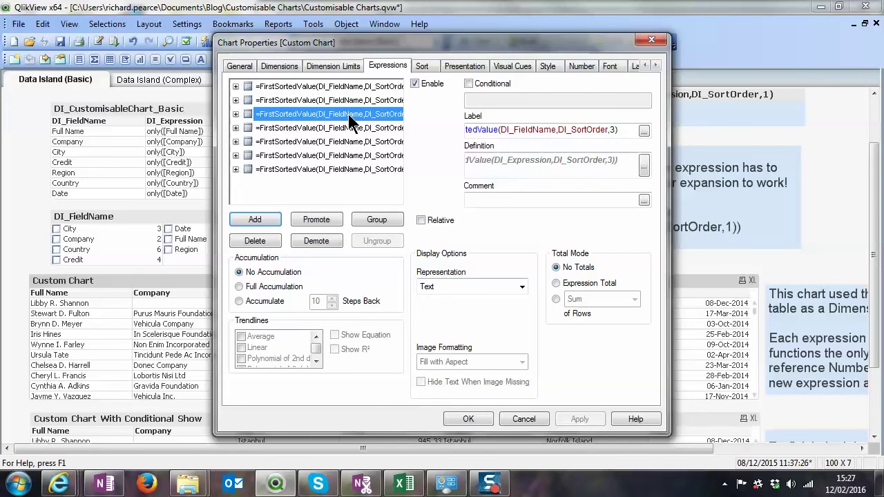
left_click(352, 129)
left_click(362, 142)
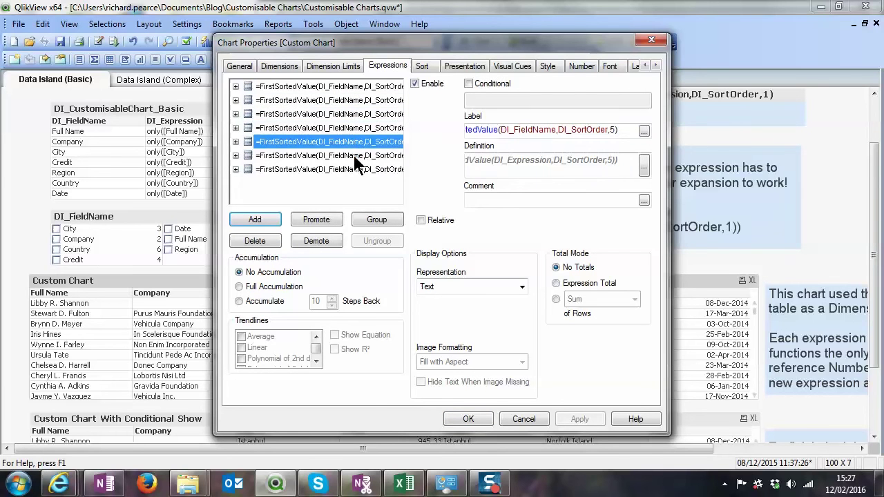
left_click(355, 157)
left_click(357, 170)
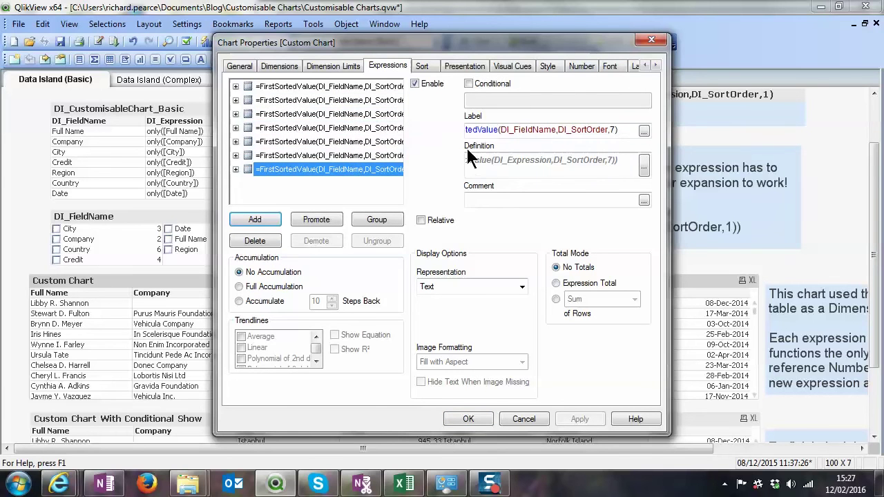
left_click(369, 88)
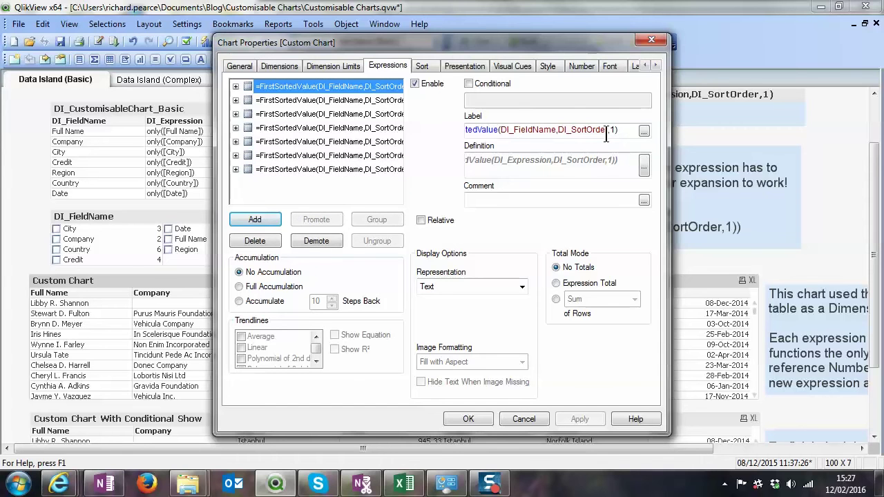
- Confirm expressions two through seven use DI_SortOrder positions 2 to 7, ending on the first
left_click(384, 101)
left_click(392, 115)
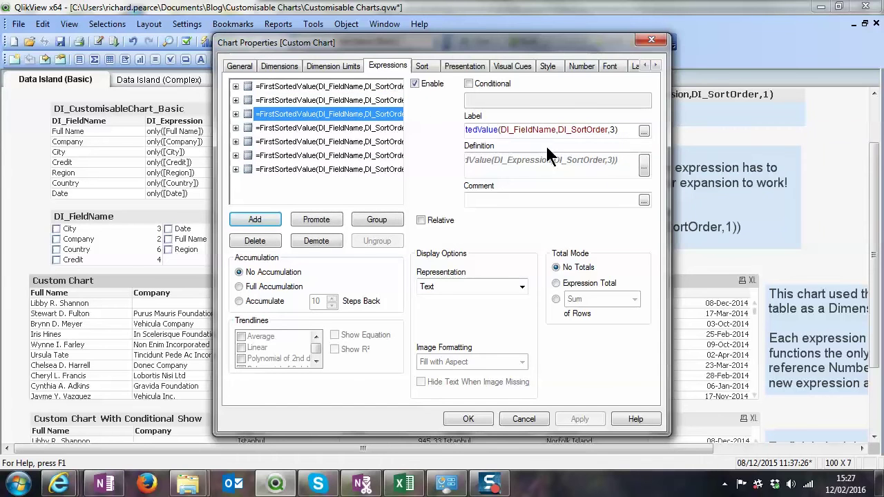
left_click(381, 129)
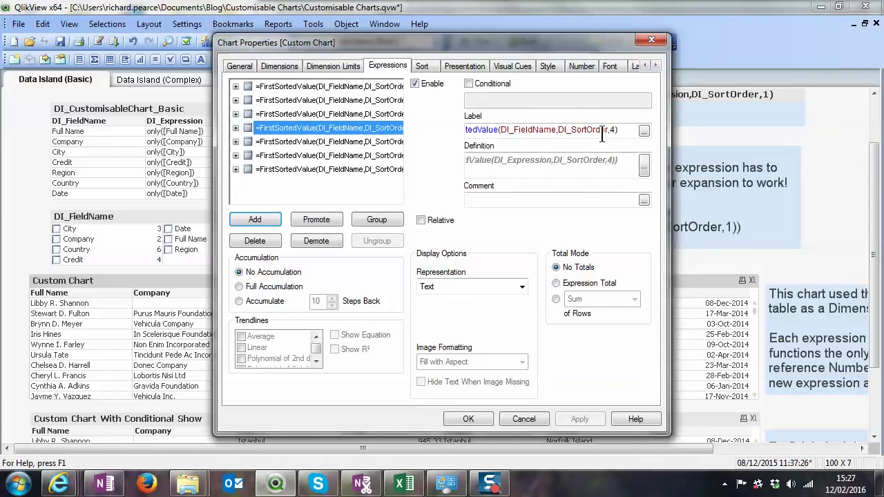
left_click(381, 141)
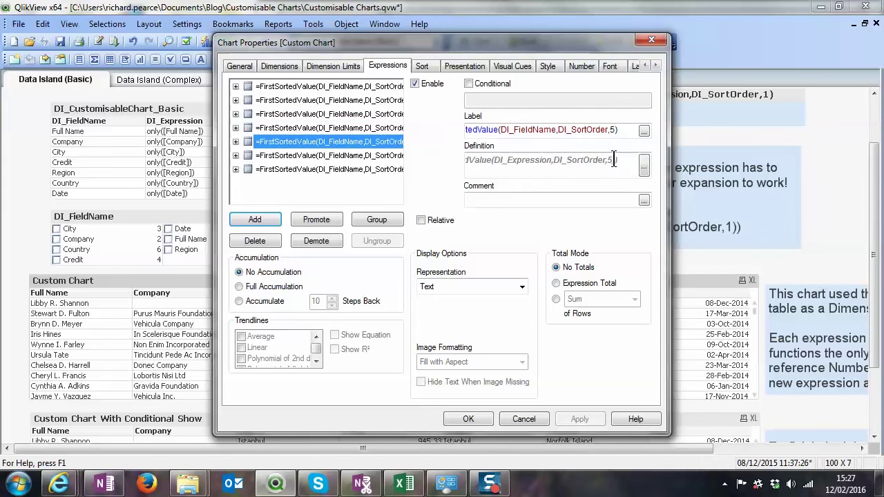
left_click(383, 158)
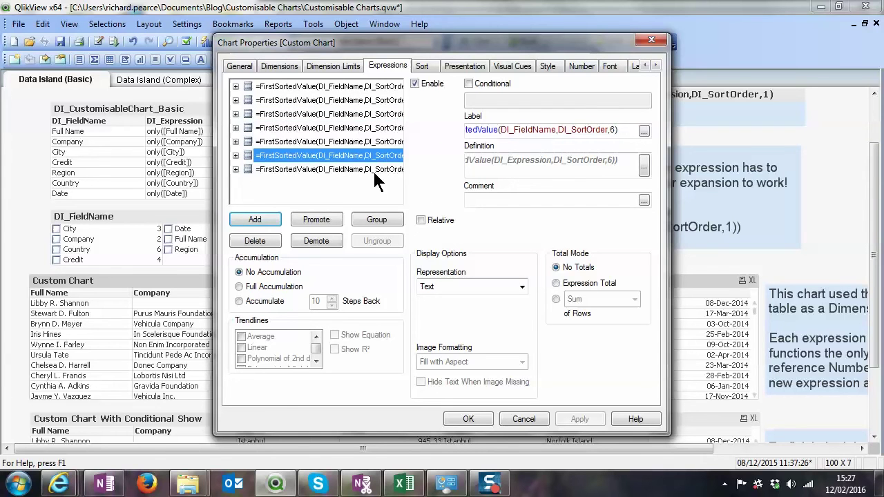
left_click(373, 170)
left_click(393, 88)
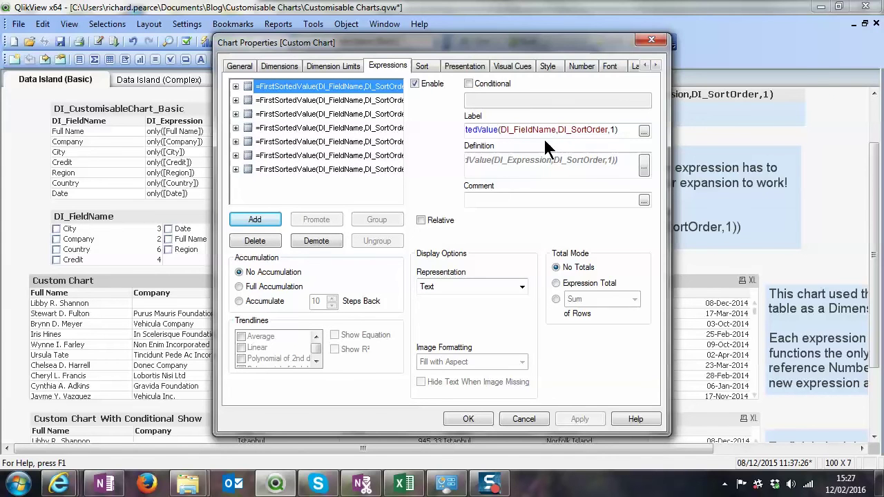
left_click(643, 133)
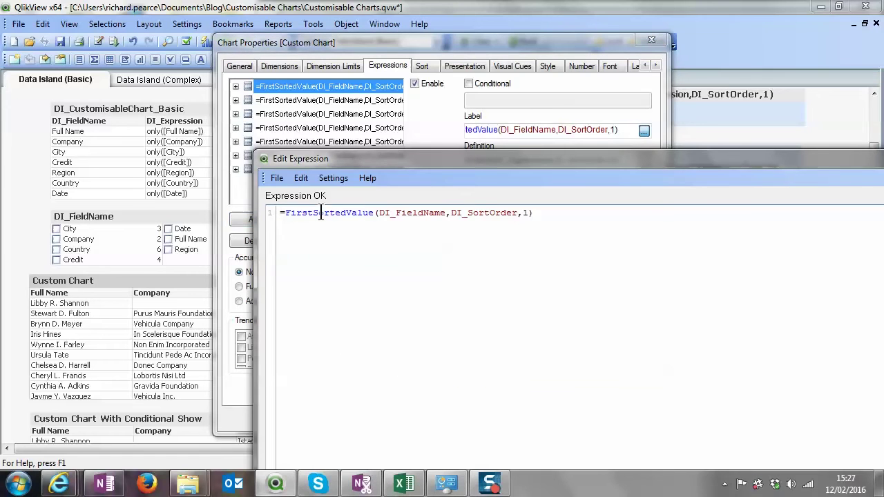
left_click_drag(410, 158, 288, 61)
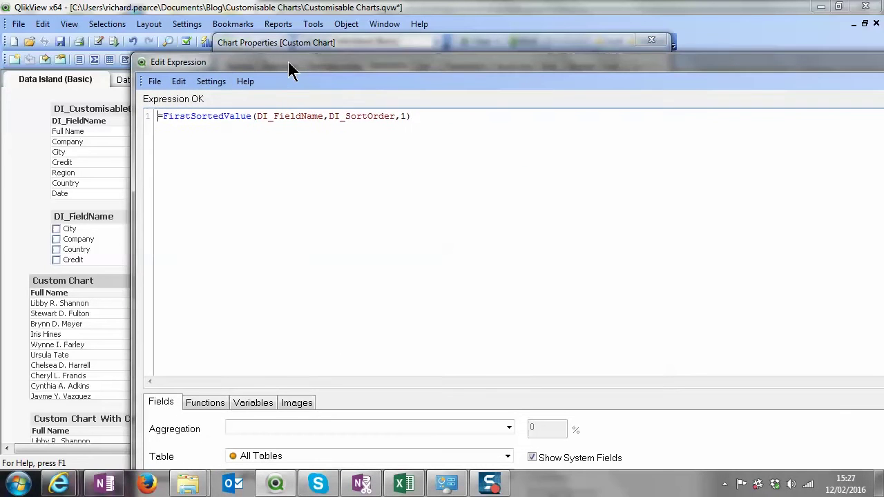
left_click_drag(127, 49, 175, 71)
left_click(423, 387)
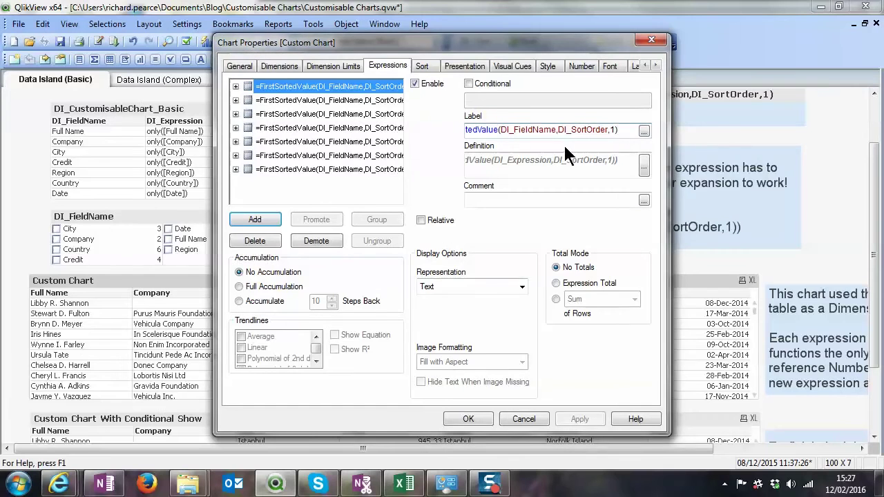
left_click(644, 167)
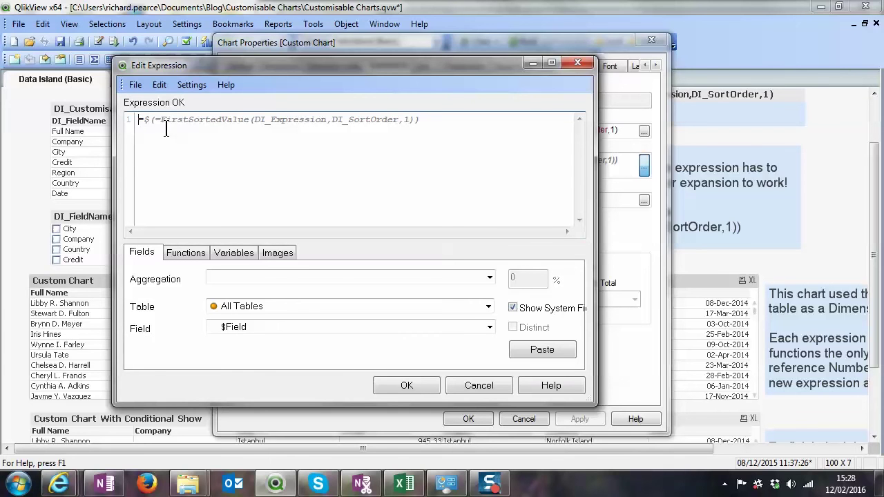
left_click(421, 389)
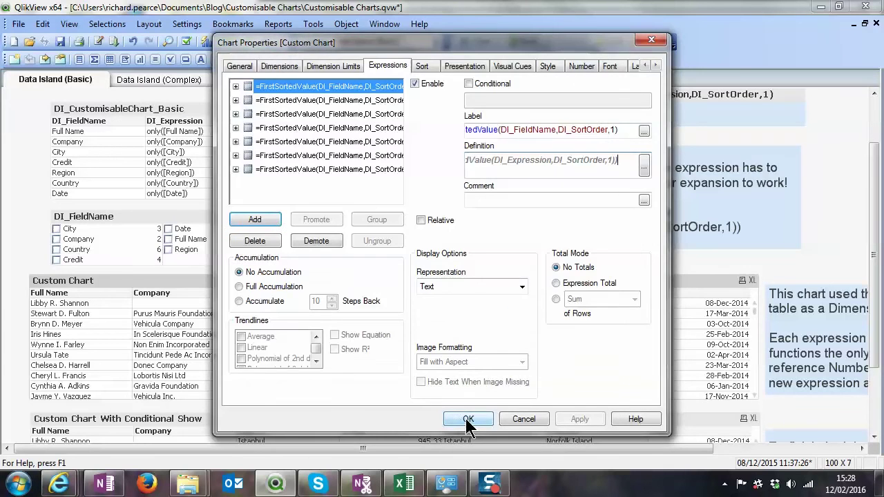
- Close Chart Properties with OK and select Company and Country in DI_FieldName
left_click(468, 419)
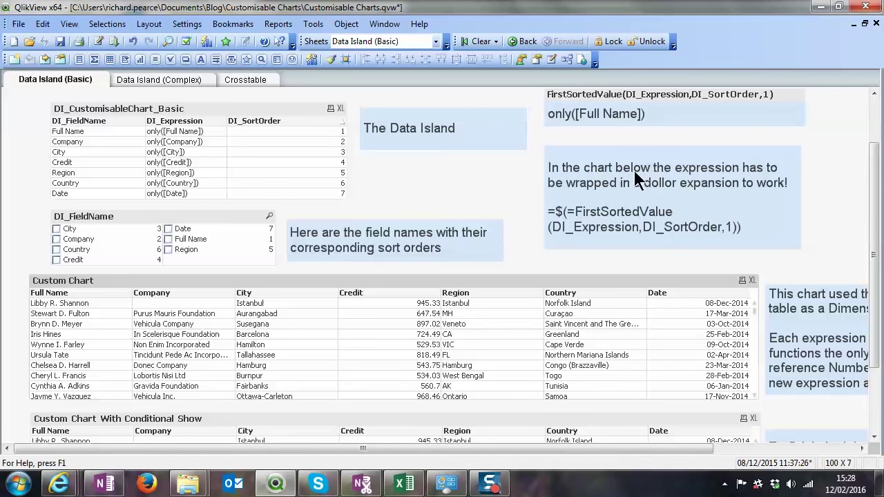
left_click(878, 172)
scroll(878, 172, "up", 3)
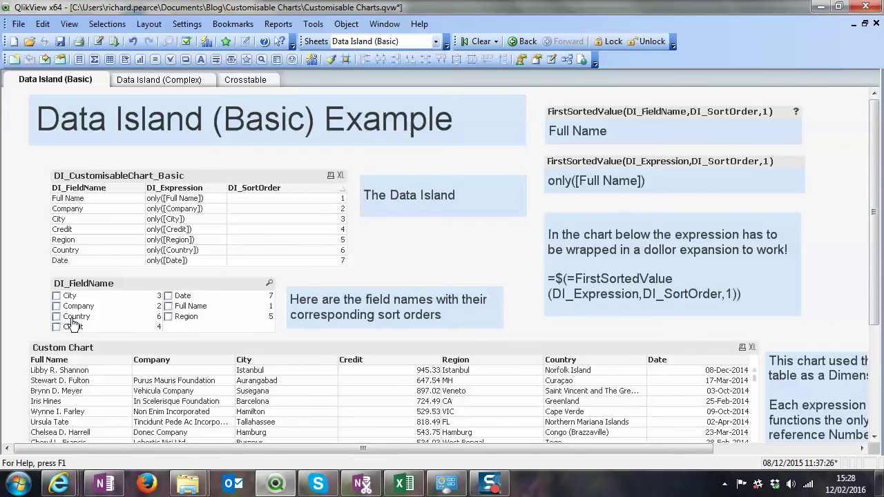
left_click_drag(57, 306, 57, 317)
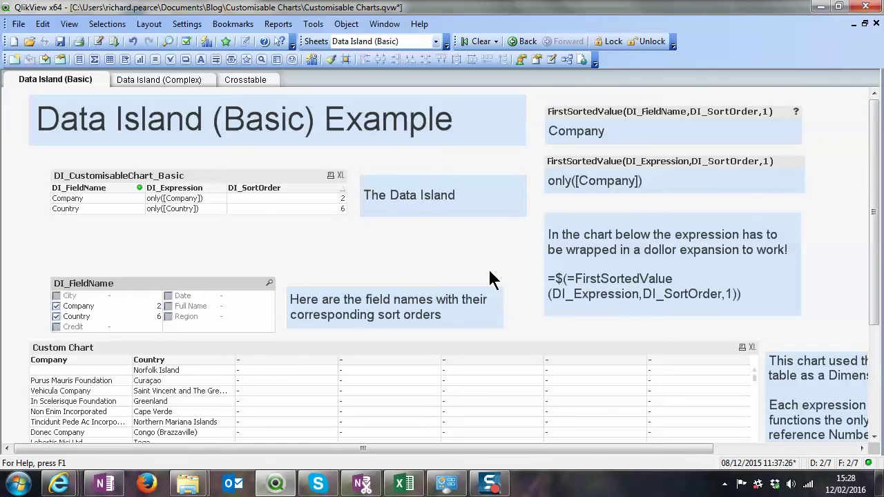
left_click_drag(874, 225, 880, 281)
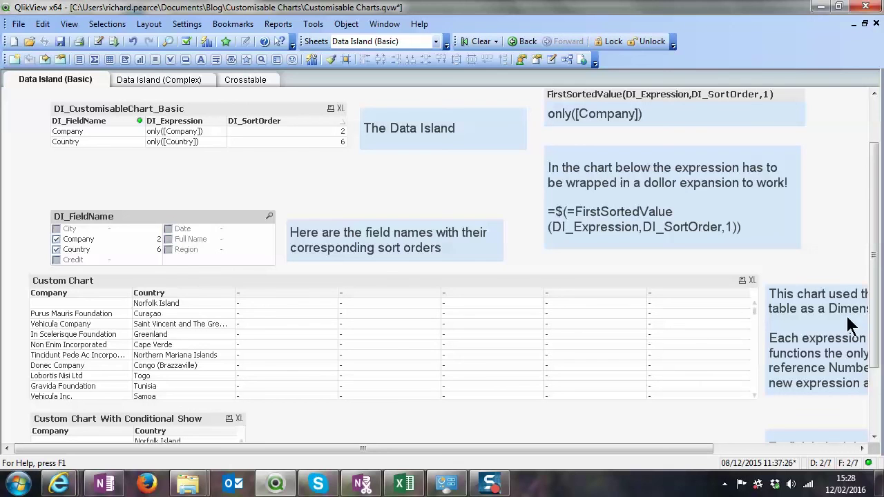
right_click(409, 278)
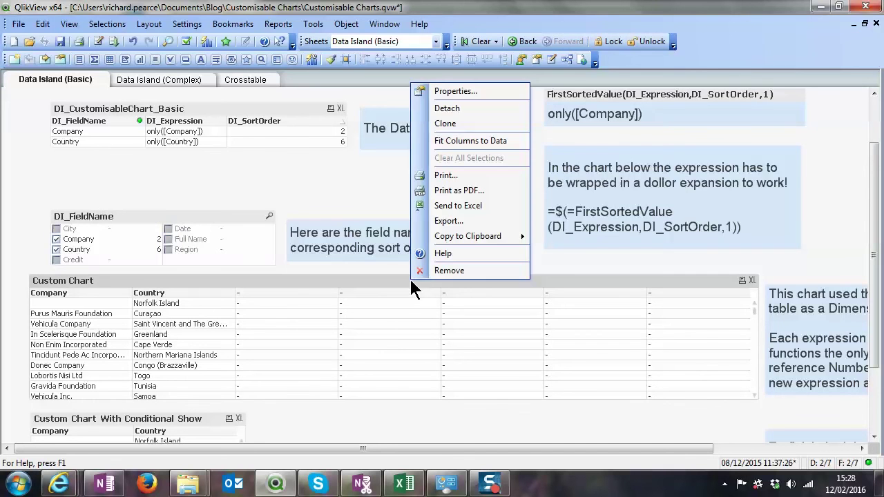
left_click(444, 90)
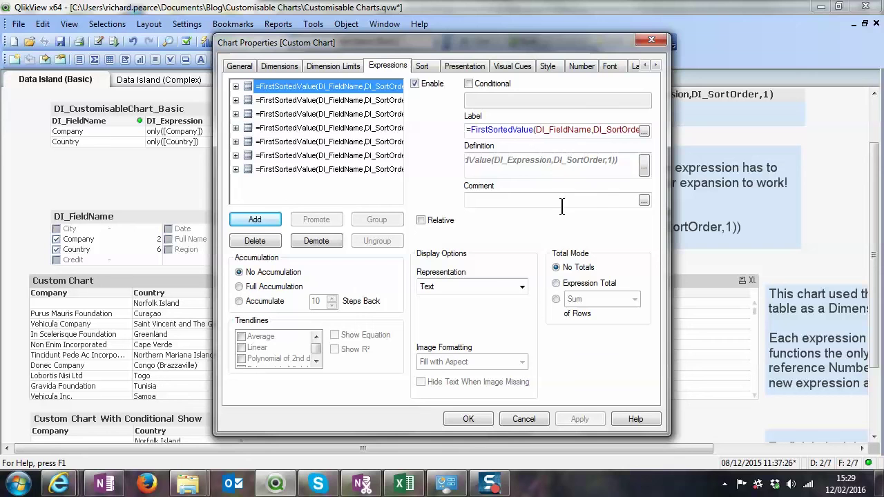
left_click(460, 415)
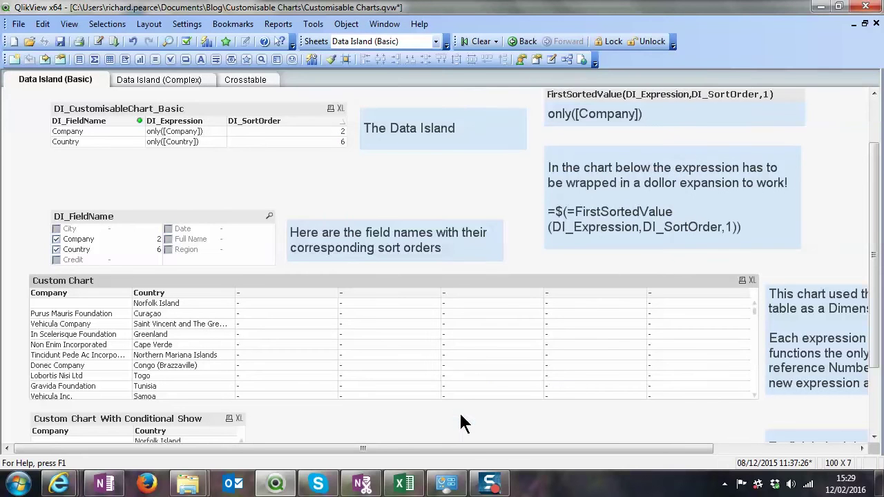
left_click_drag(873, 199, 873, 260)
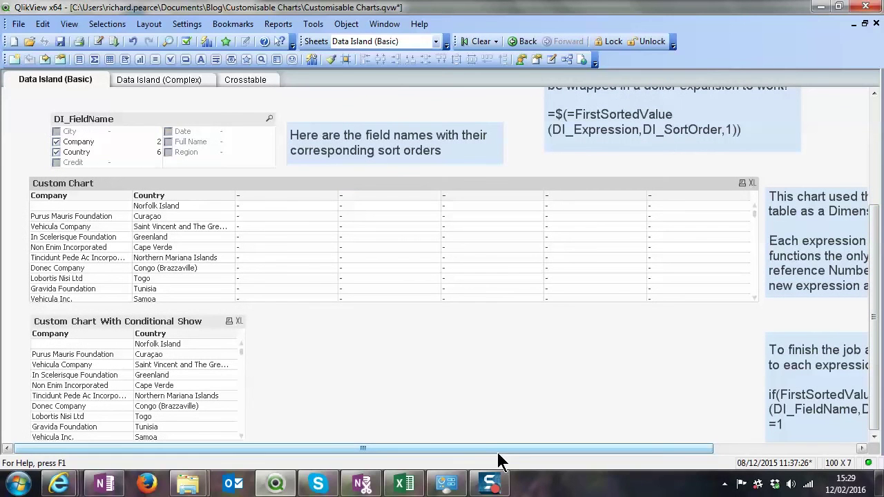
left_click_drag(490, 452, 734, 392)
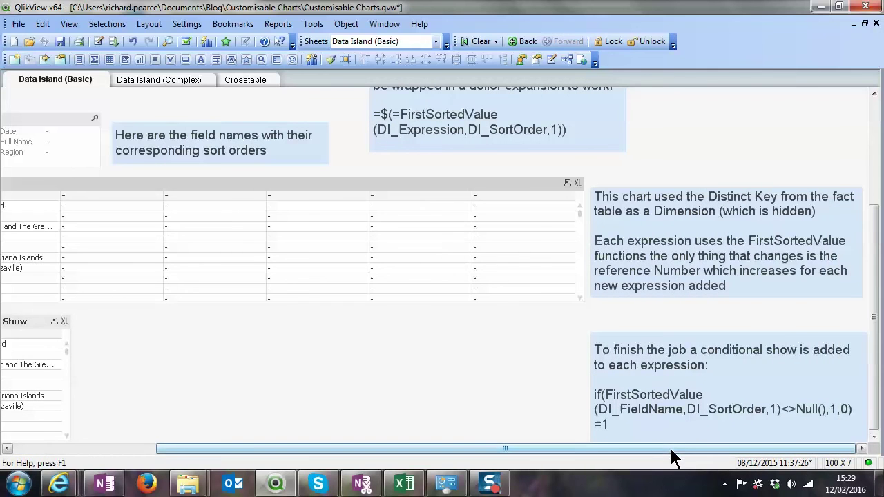
left_click_drag(670, 449, 514, 449)
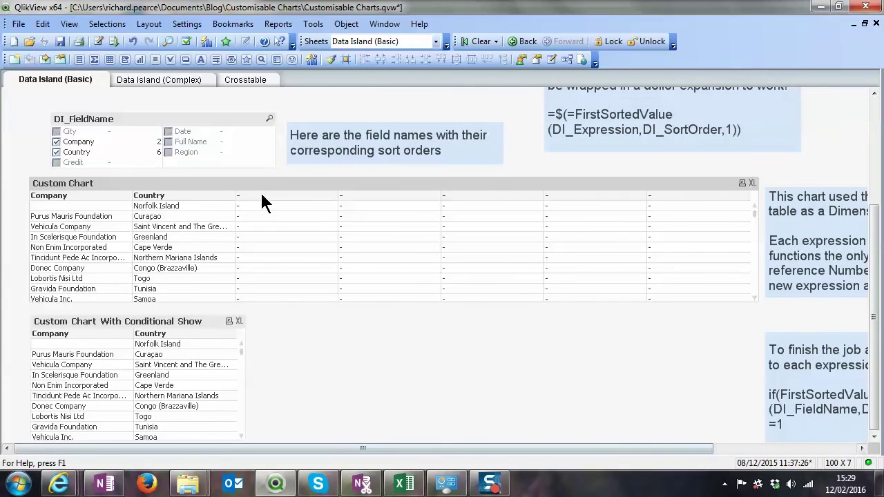
right_click(138, 323)
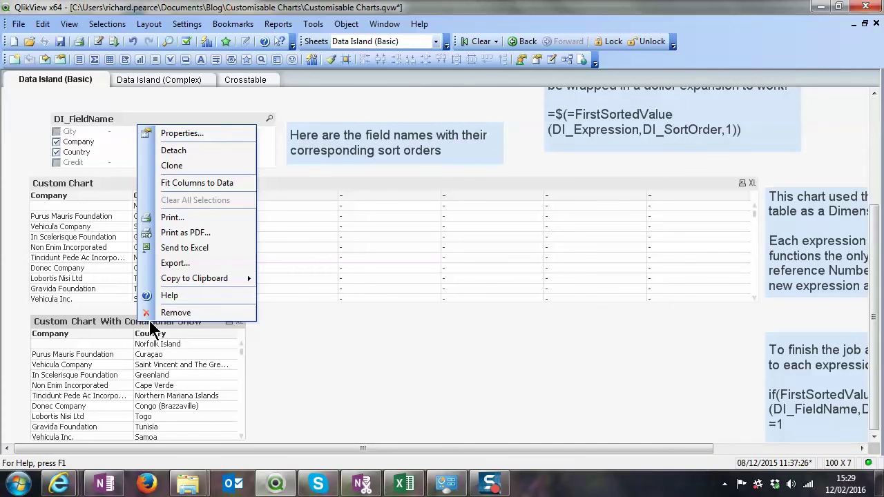
left_click(201, 133)
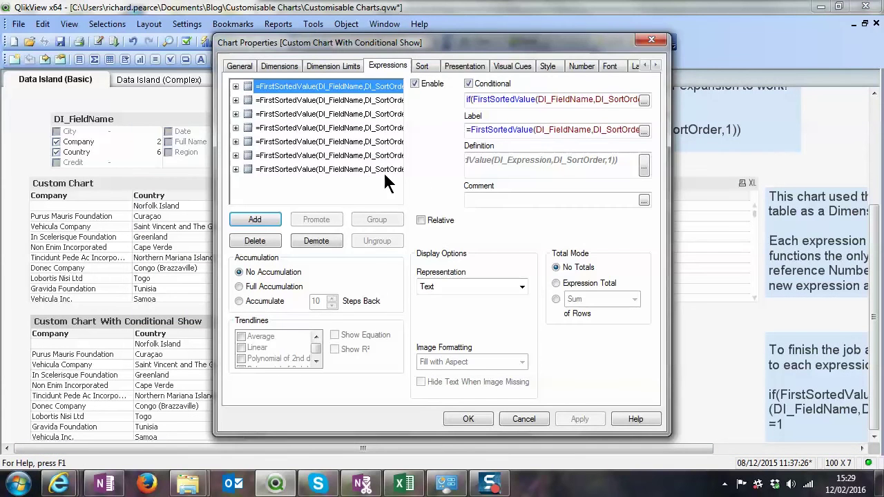
left_click(643, 101)
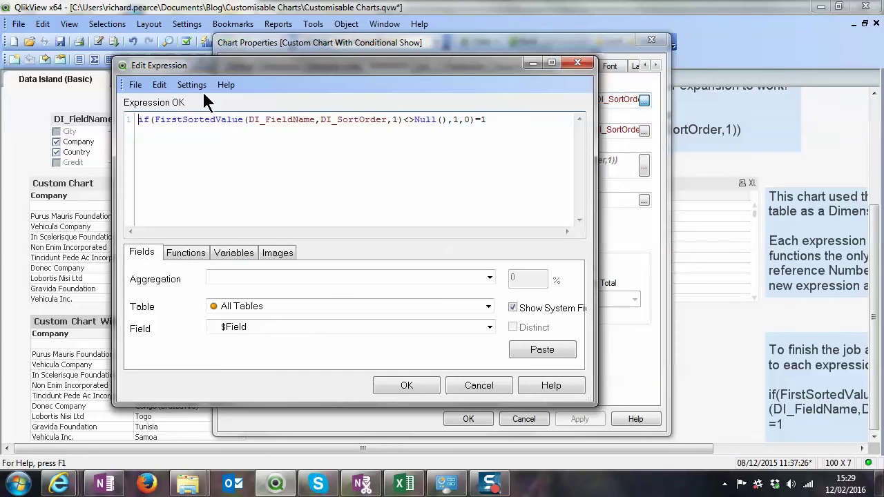
left_click(407, 385)
left_click(455, 418)
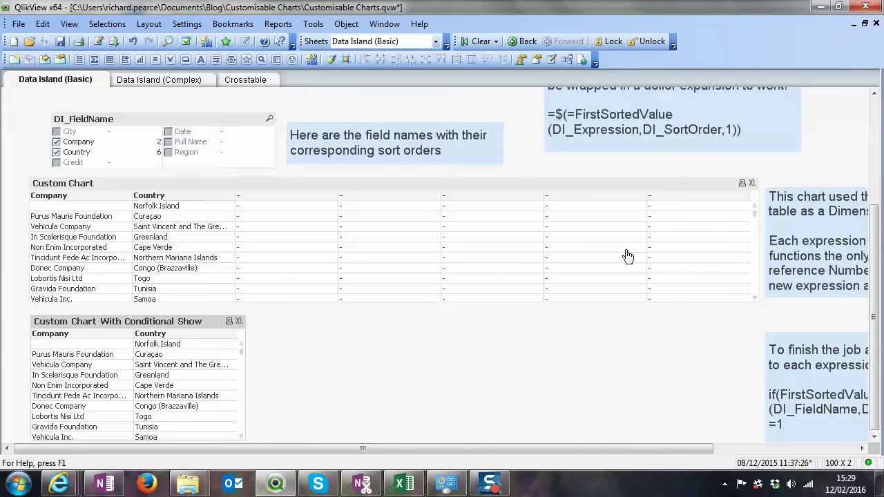
scroll(880, 304, "up", 5)
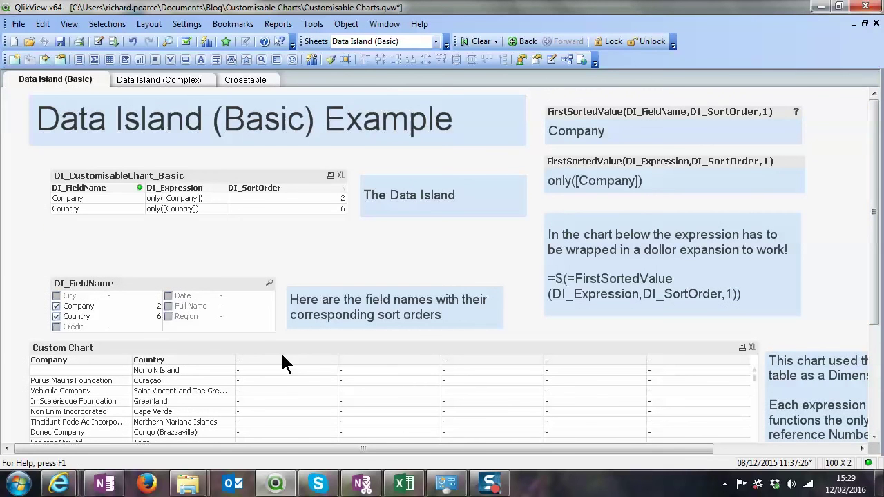